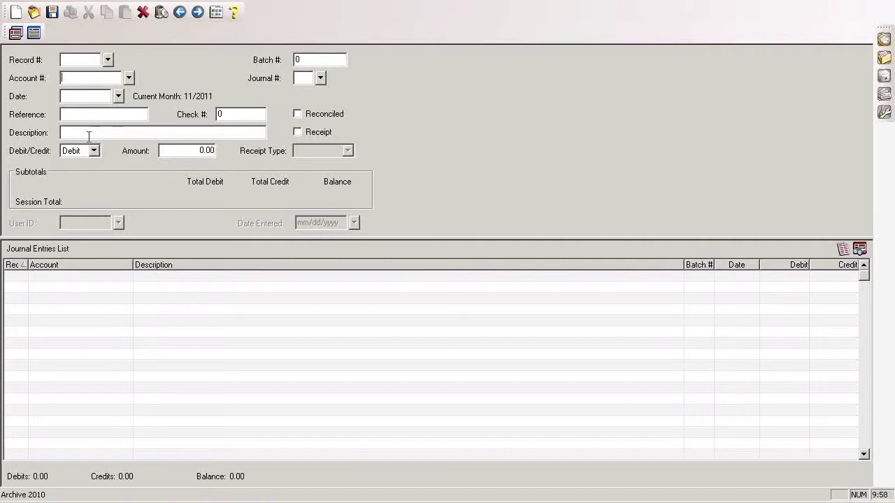
# Start a new journal entry for account 1110.00 Operating Account, accepting the default journal and date.
pyautogui.click(129, 79)
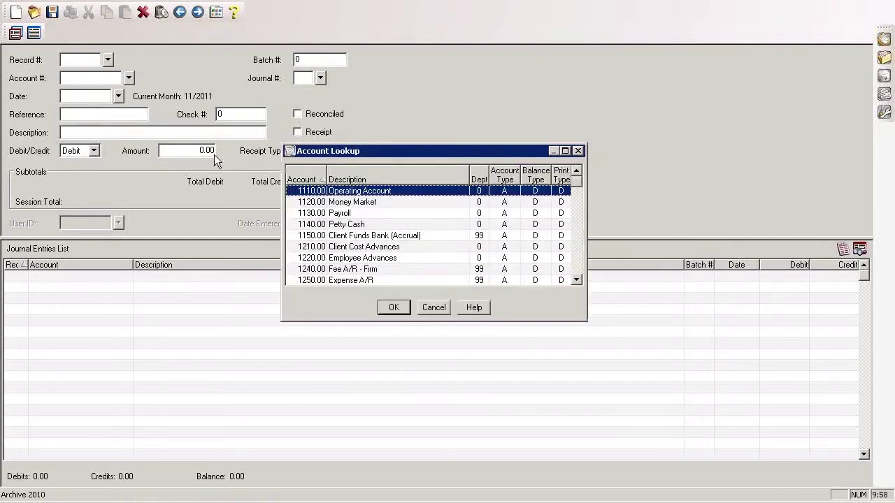
pyautogui.doubleClick(347, 192)
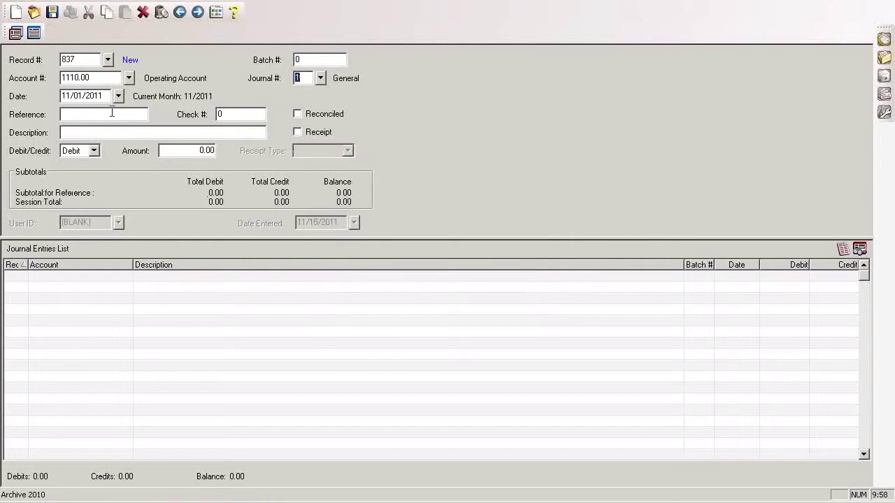
pyautogui.press('Tab')
pyautogui.press('Tab')
pyautogui.press('Tab')
# Describe the Operating Account entry as "rent" and make it a credit of 1,000.00.
pyautogui.click(73, 132)
pyautogui.write('rent')
pyautogui.press('Tab')
pyautogui.press('c')
pyautogui.press('Tab')
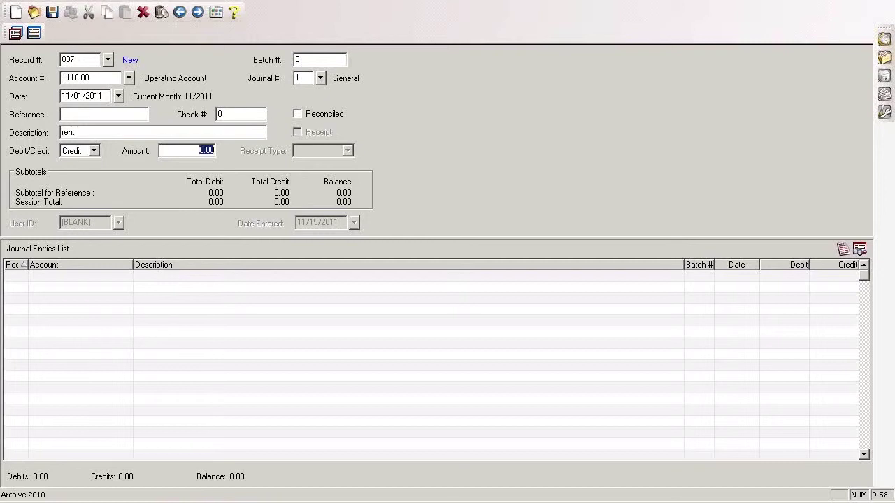
pyautogui.write('1000')
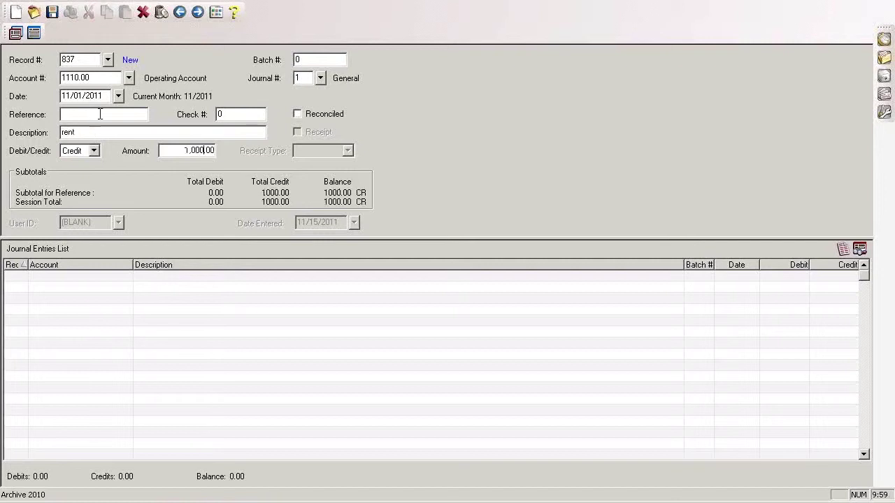
# Review the available journals without changing the selection, and save the Operating Account rent entry.
pyautogui.click(320, 79)
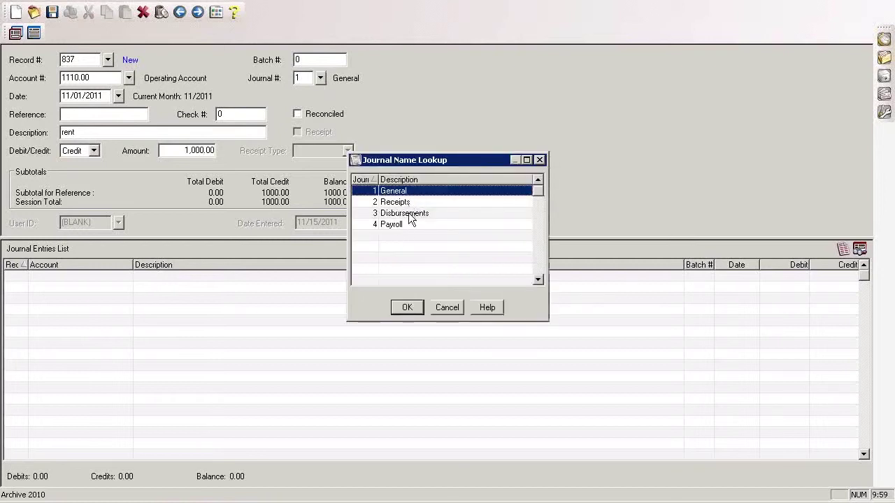
pyautogui.click(447, 309)
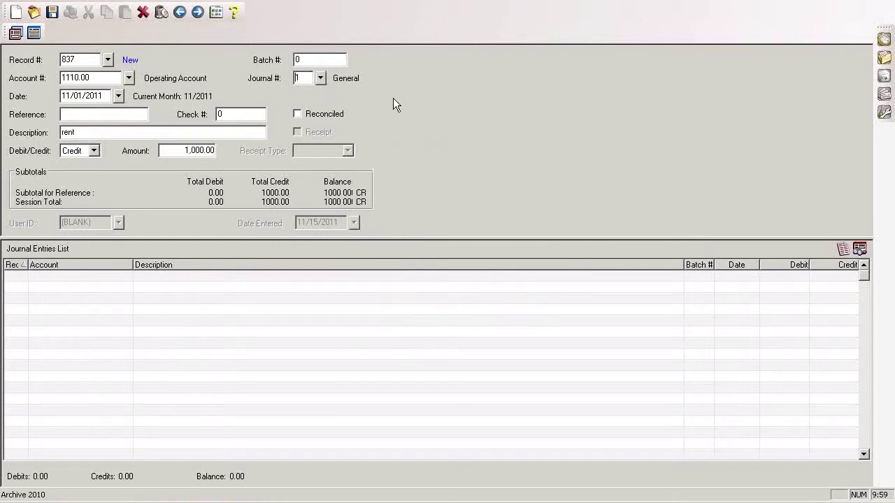
pyautogui.click(52, 12)
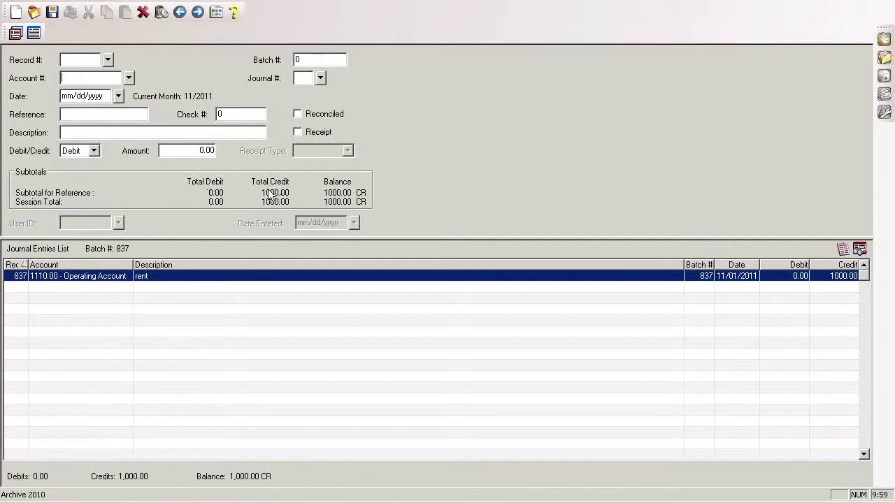
# Add and save the offsetting rent debit against account 8010.00 Office Rent, accepting the carried-over description and amount.
pyautogui.click(129, 77)
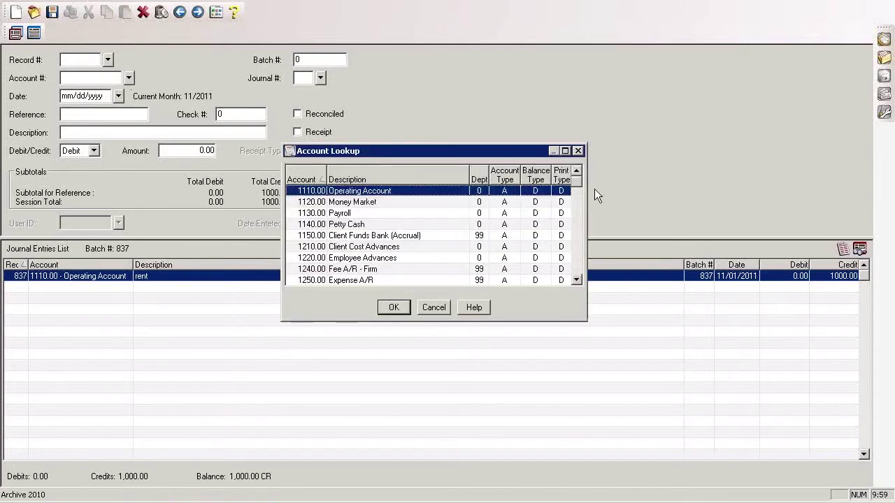
pyautogui.moveTo(577, 182); pyautogui.dragTo(576, 272)
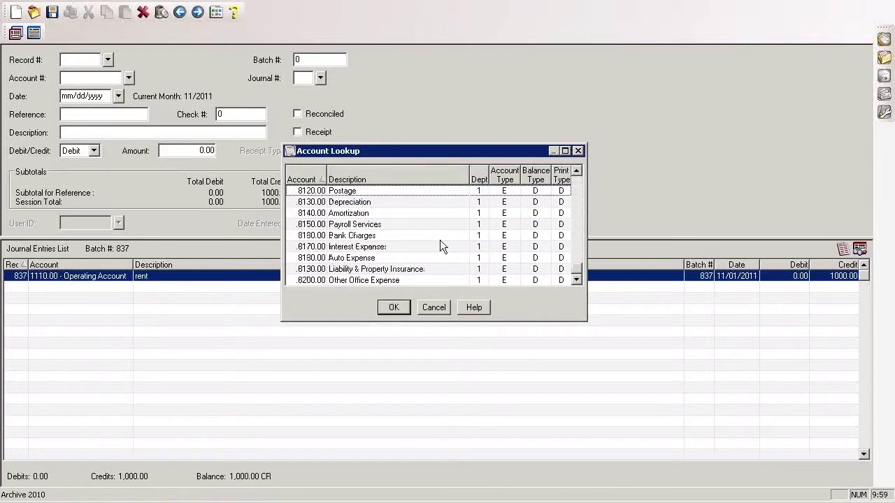
pyautogui.scroll(1, 369, 257)
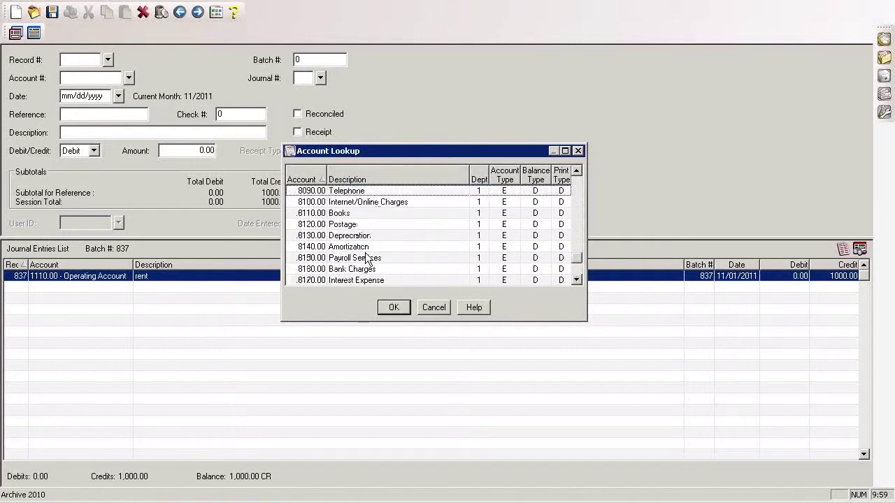
pyautogui.scroll(1, 365, 256)
pyautogui.scroll(2, 367, 257)
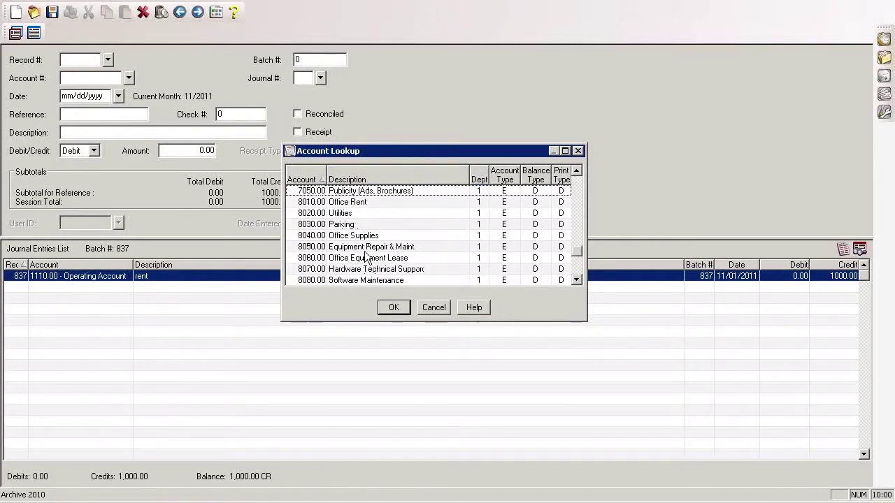
pyautogui.click(353, 203)
pyautogui.click(394, 308)
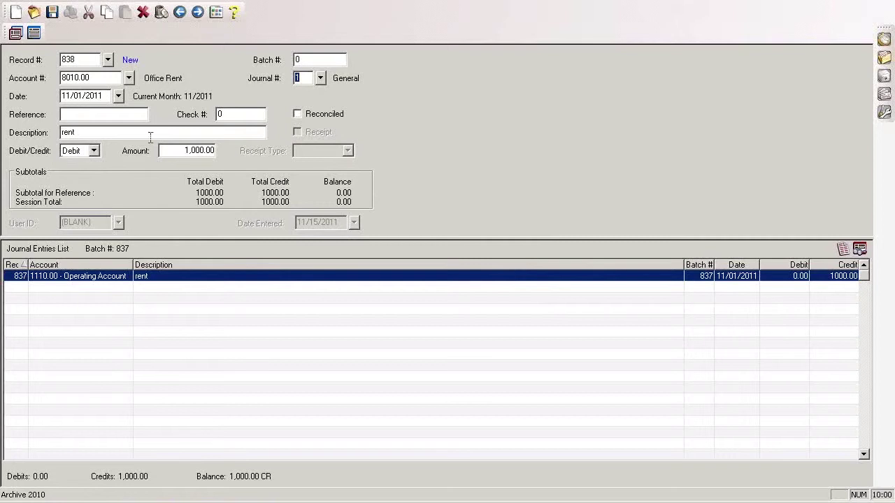
pyautogui.click(52, 12)
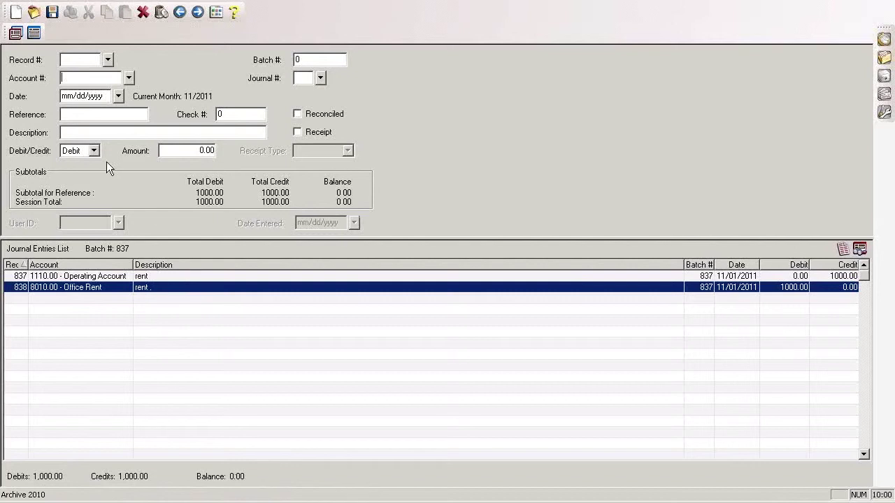
# Close the journal entries and preview the General Ledger report with its default options, using the Dell 3115cn PCL6 (redirected 6) printer.
pyautogui.click(893, 3)
pyautogui.click(104, 93)
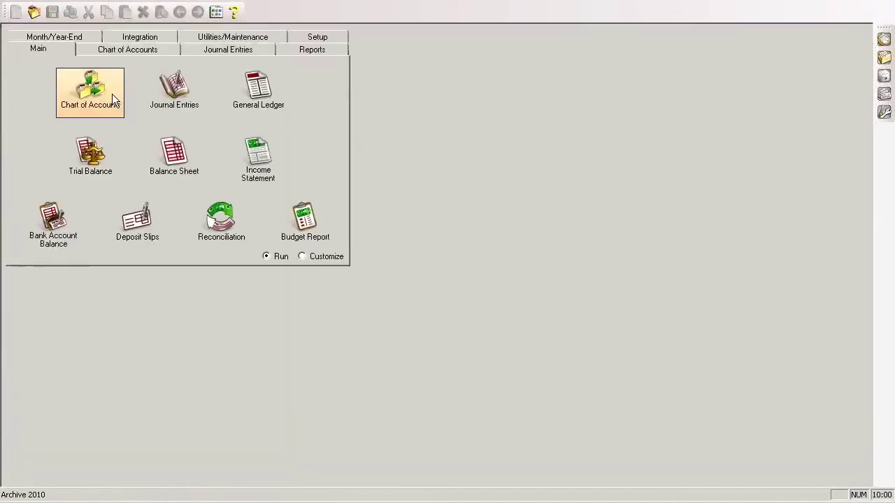
pyautogui.click(257, 92)
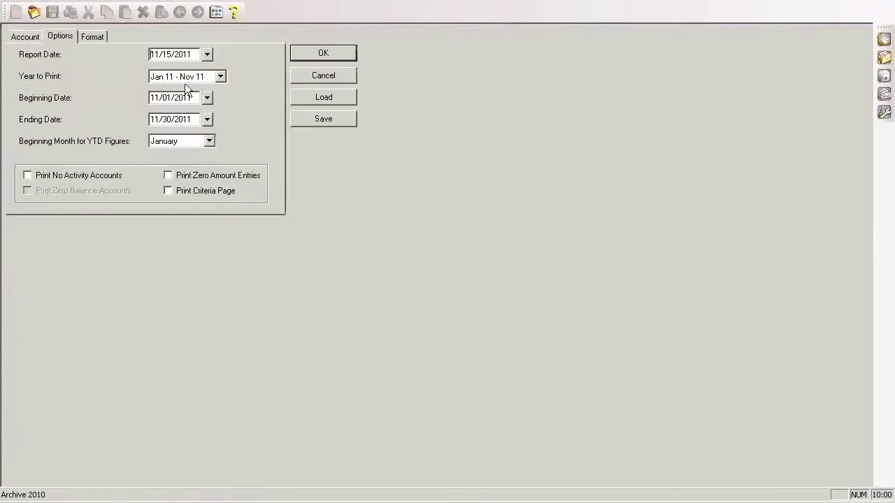
pyautogui.click(305, 53)
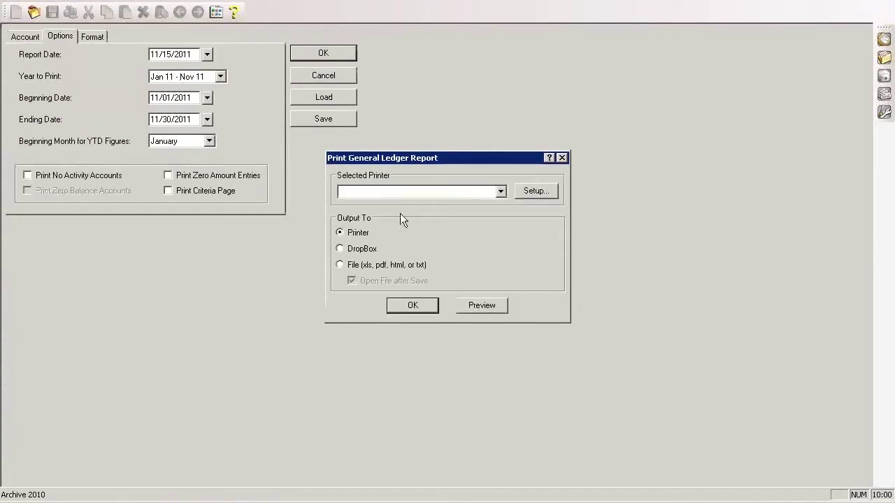
pyautogui.click(501, 192)
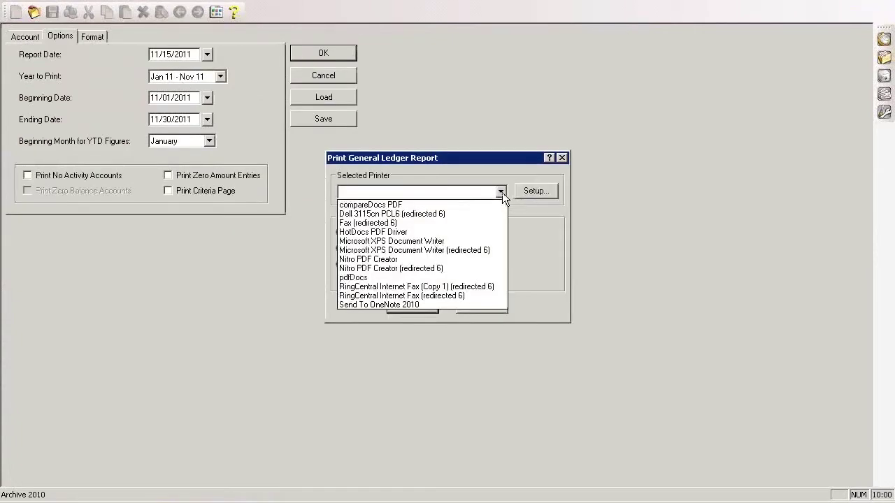
pyautogui.click(381, 214)
pyautogui.click(471, 301)
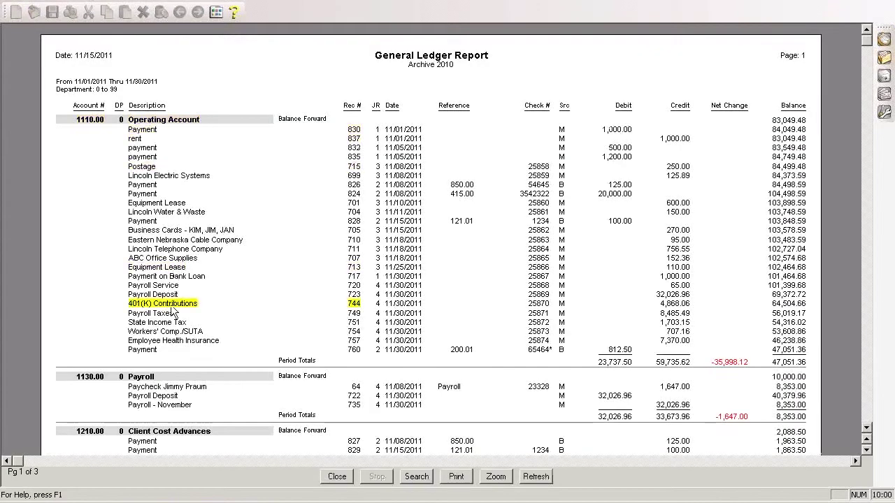
# Open the Operating Account's rent entry from the General Ledger report, and return to the report.
pyautogui.doubleClick(138, 140)
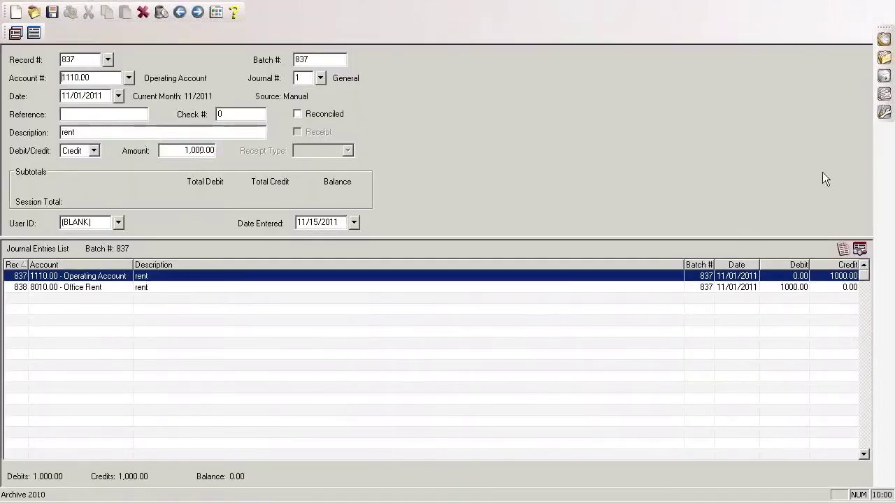
pyautogui.click(889, 3)
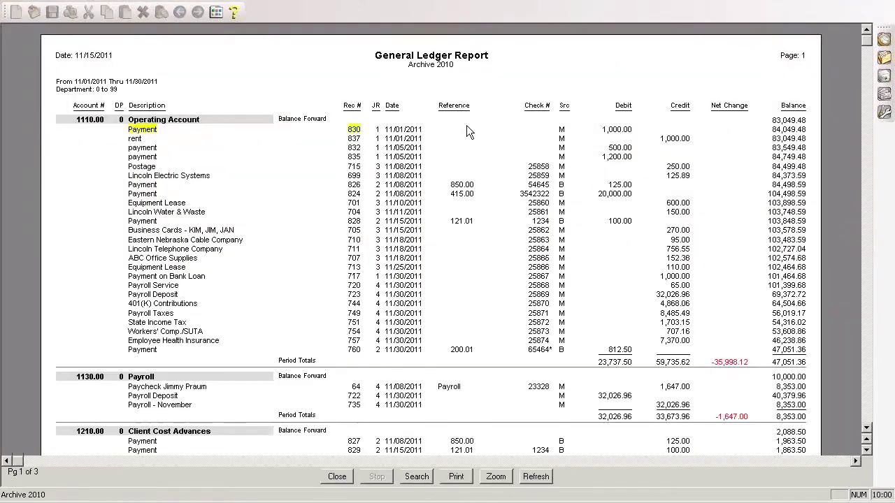